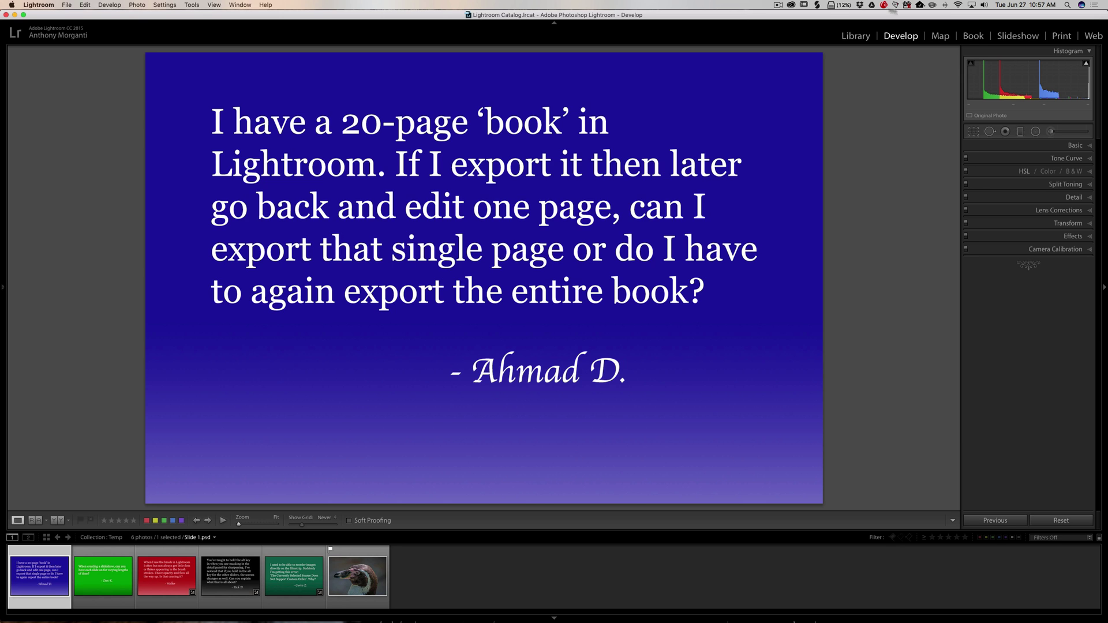
- Switch to the Book module to show the 8-page Standard Landscape 10 x 8 in book
click(967, 36)
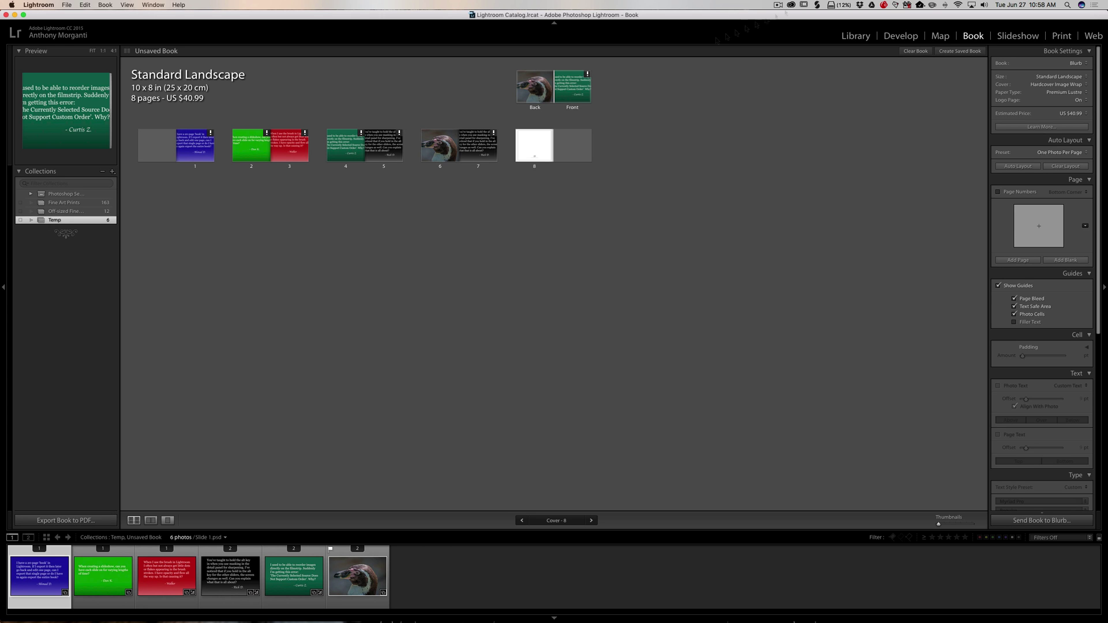
- Select the green slideshow-timing question slide in Develop and show it in the Slideshow module
click(892, 37)
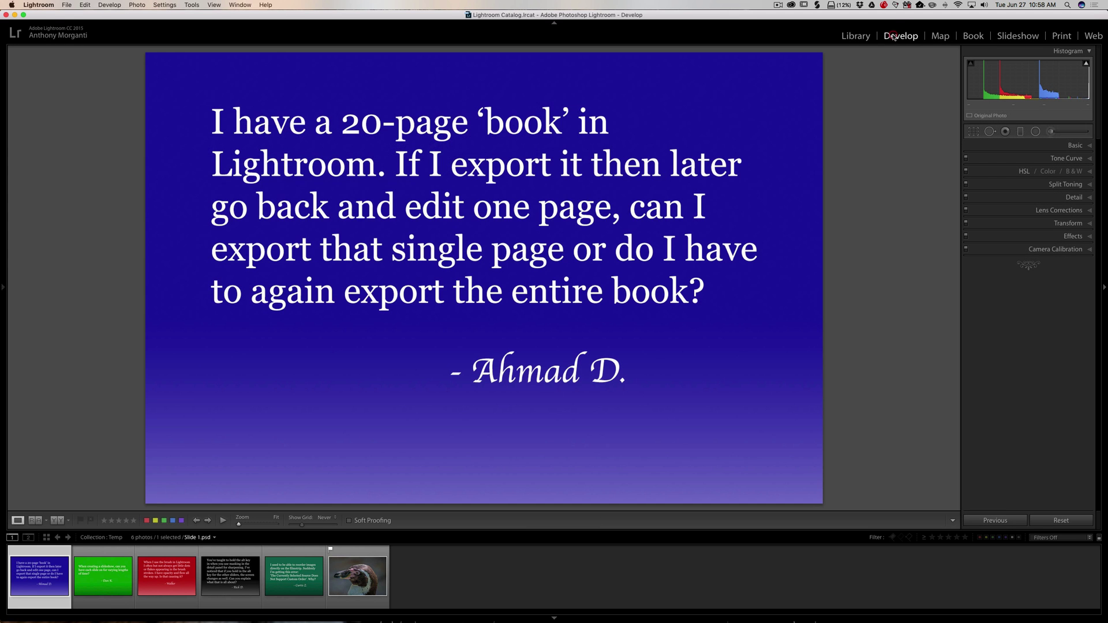
click(107, 582)
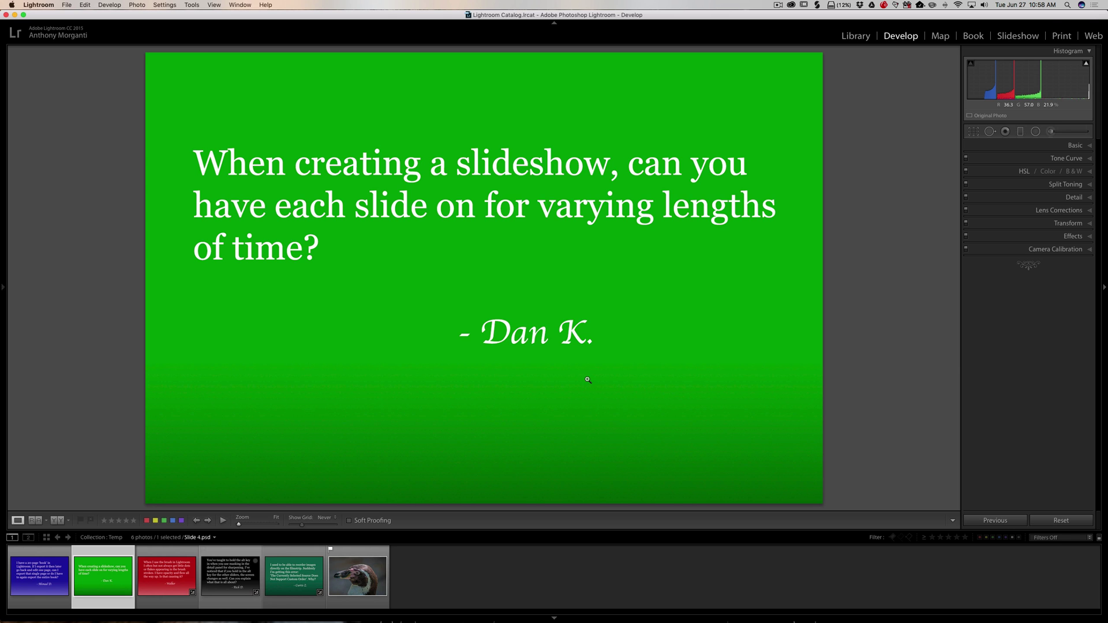
click(1017, 36)
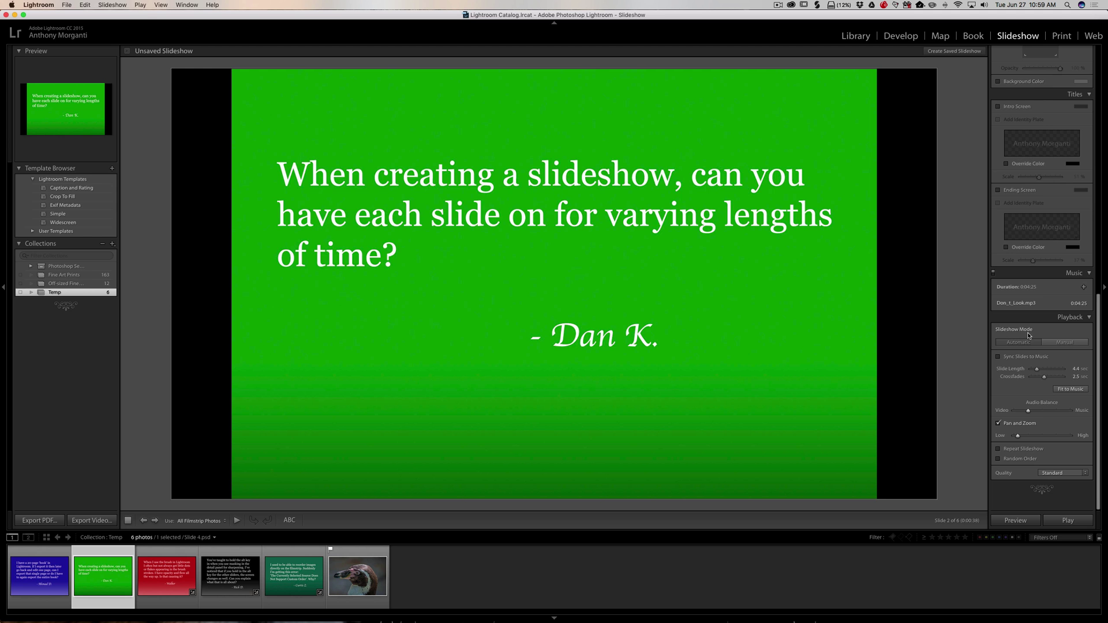
scroll(1017, 344, up, 1)
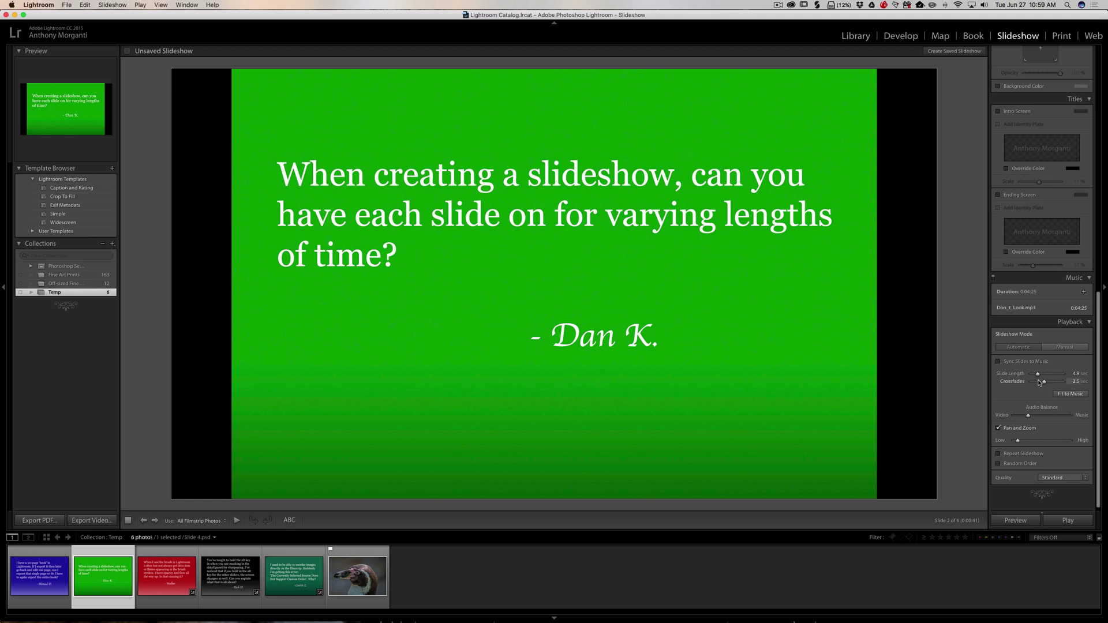
scroll(1041, 382, up, 1)
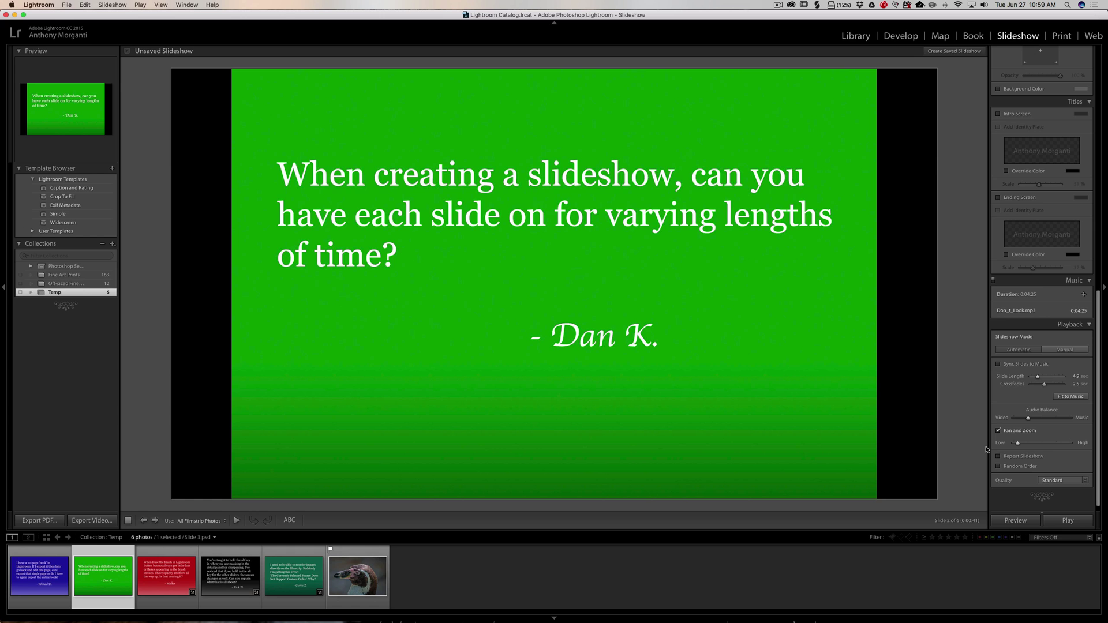
click(1062, 351)
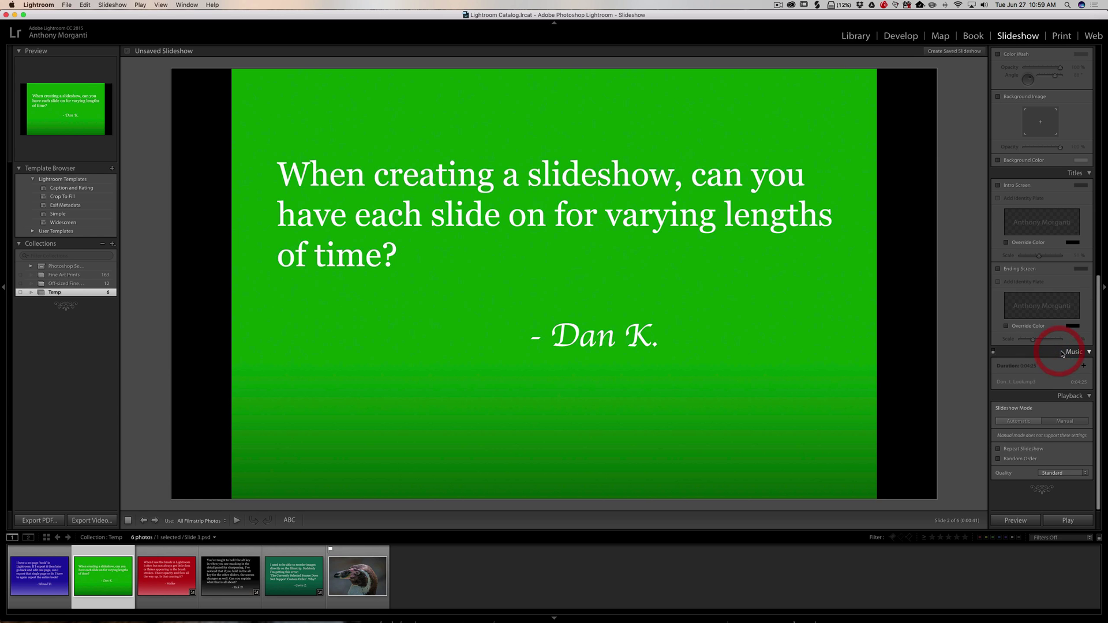
click(1027, 422)
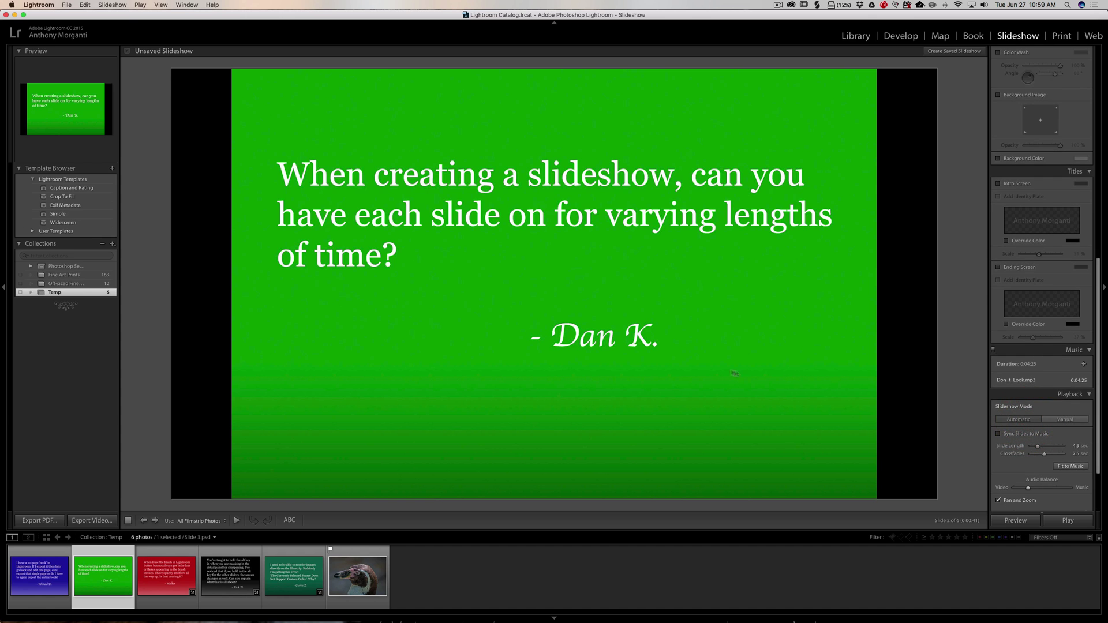
click(902, 36)
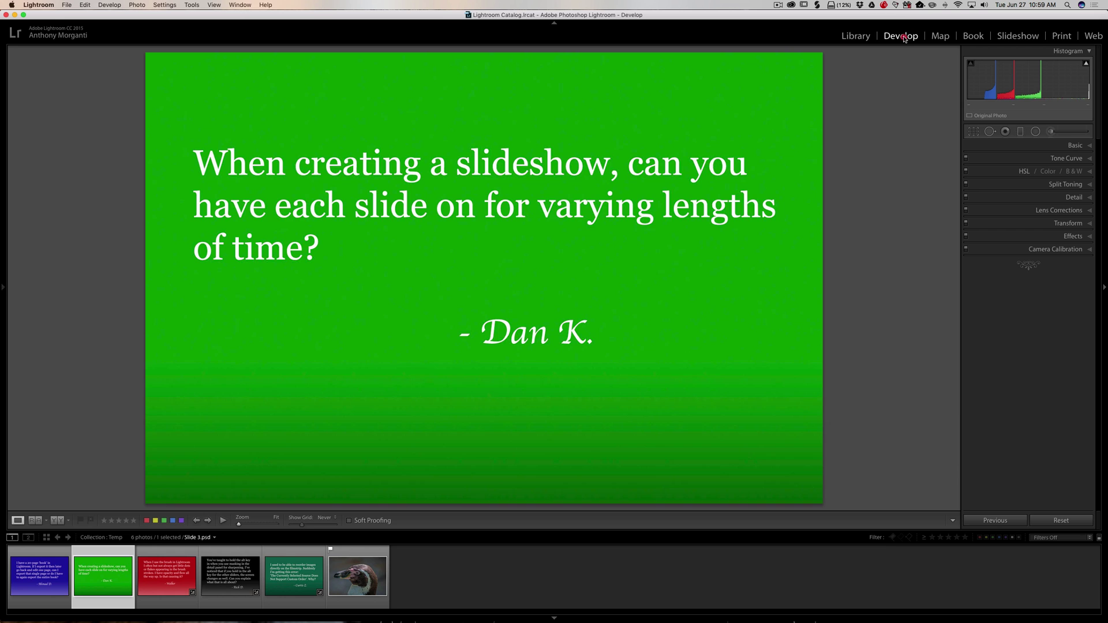
- Open the penguin photo after the red brush-dots slide and zoom 1:1 above its head
click(162, 572)
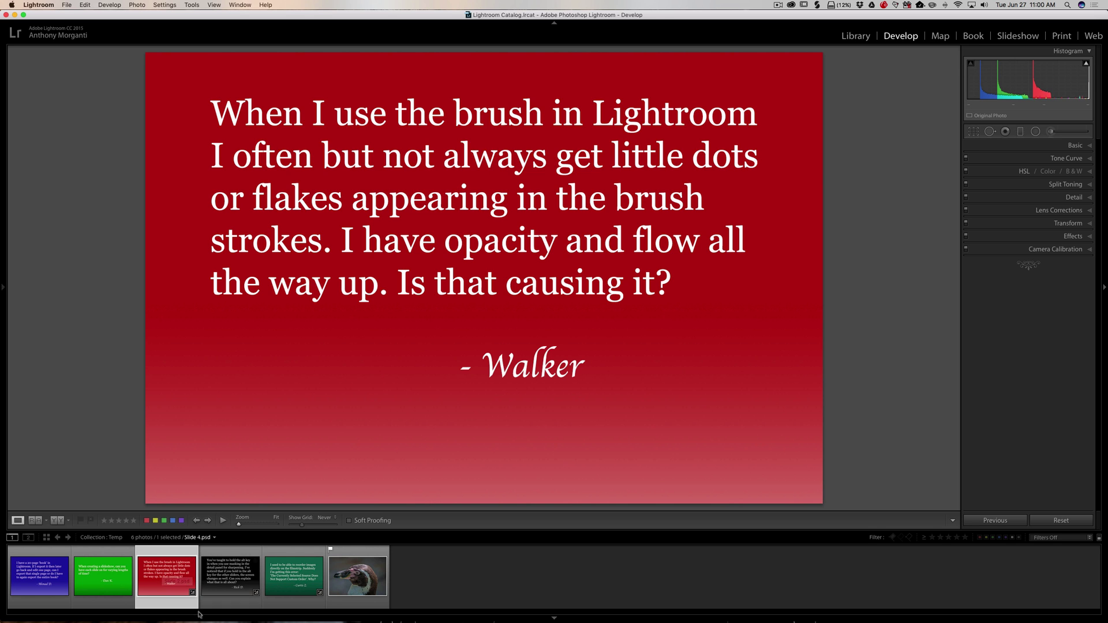
click(361, 577)
drag(472, 85, 483, 128)
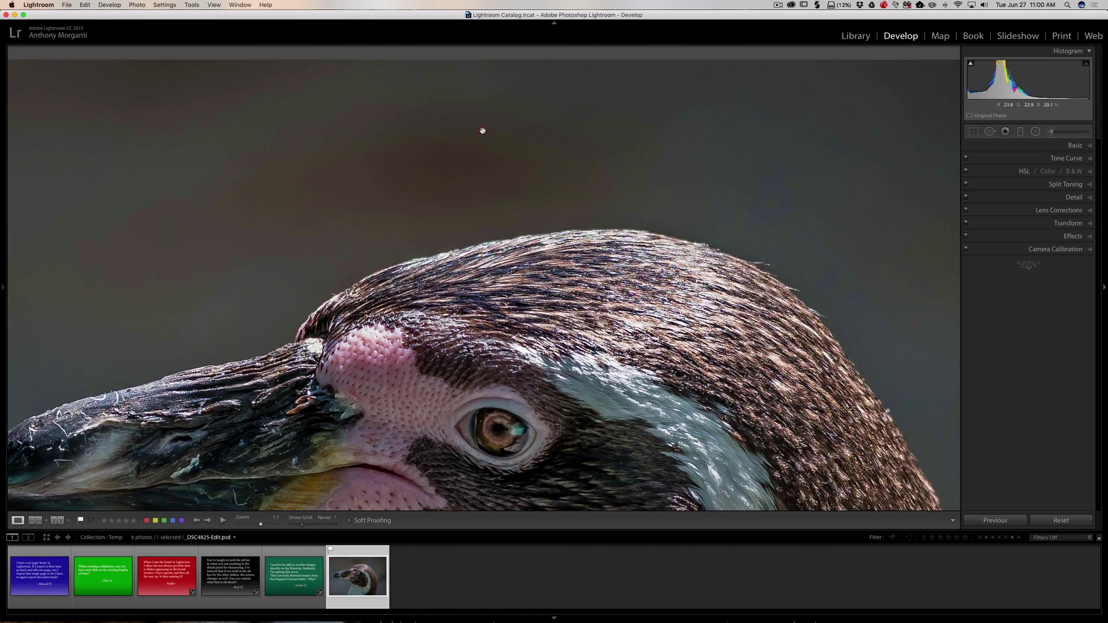
click(1050, 132)
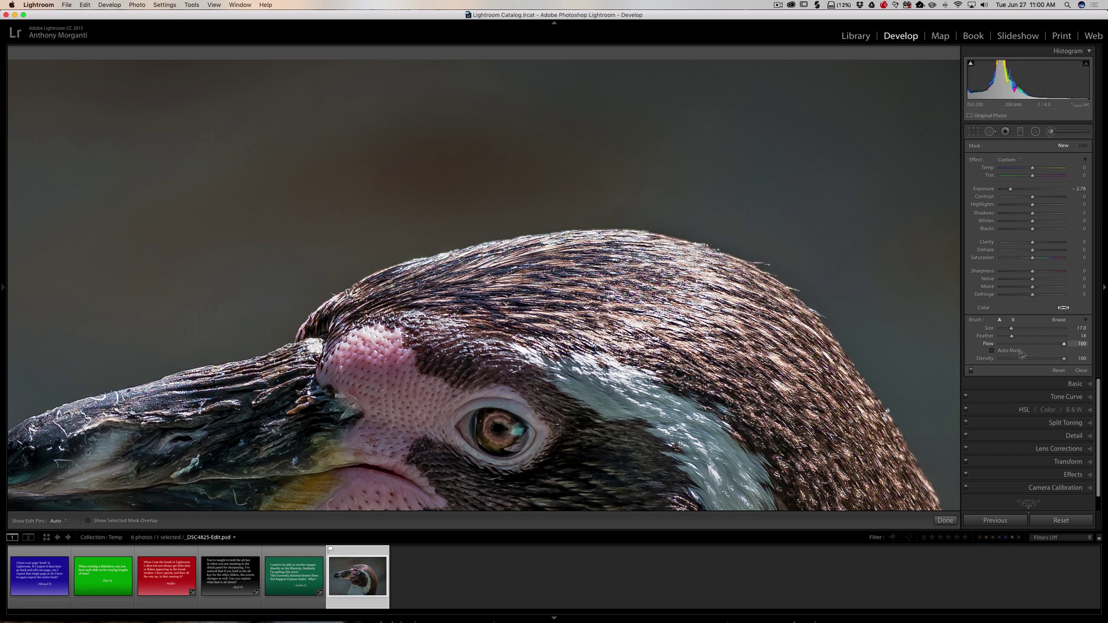
click(993, 351)
drag(116, 101, 883, 105)
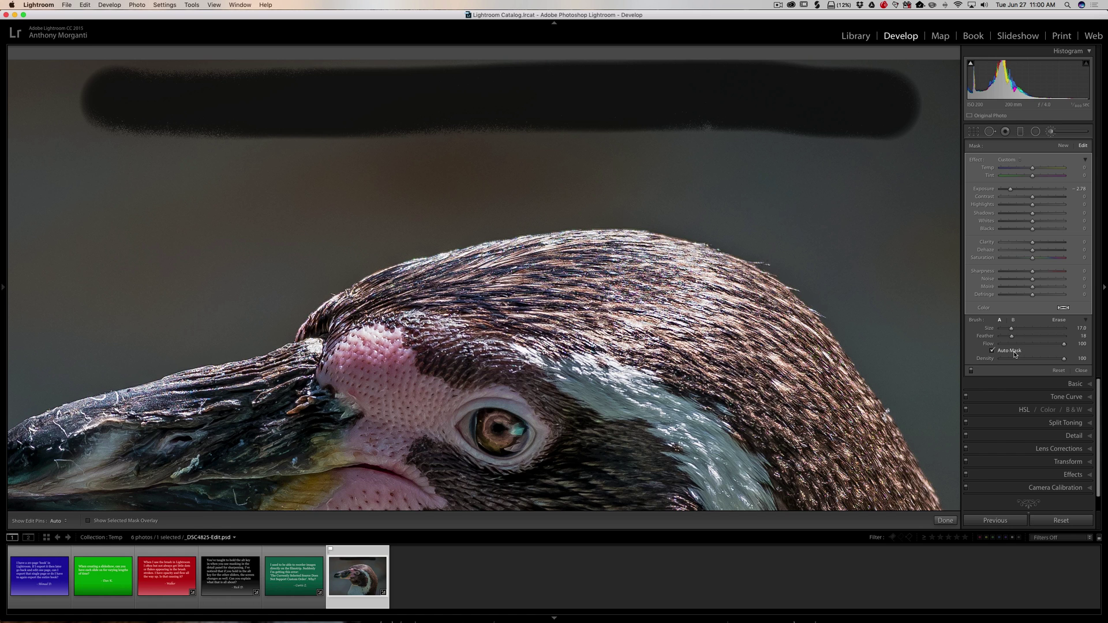
click(992, 351)
drag(136, 189, 917, 185)
key(h)
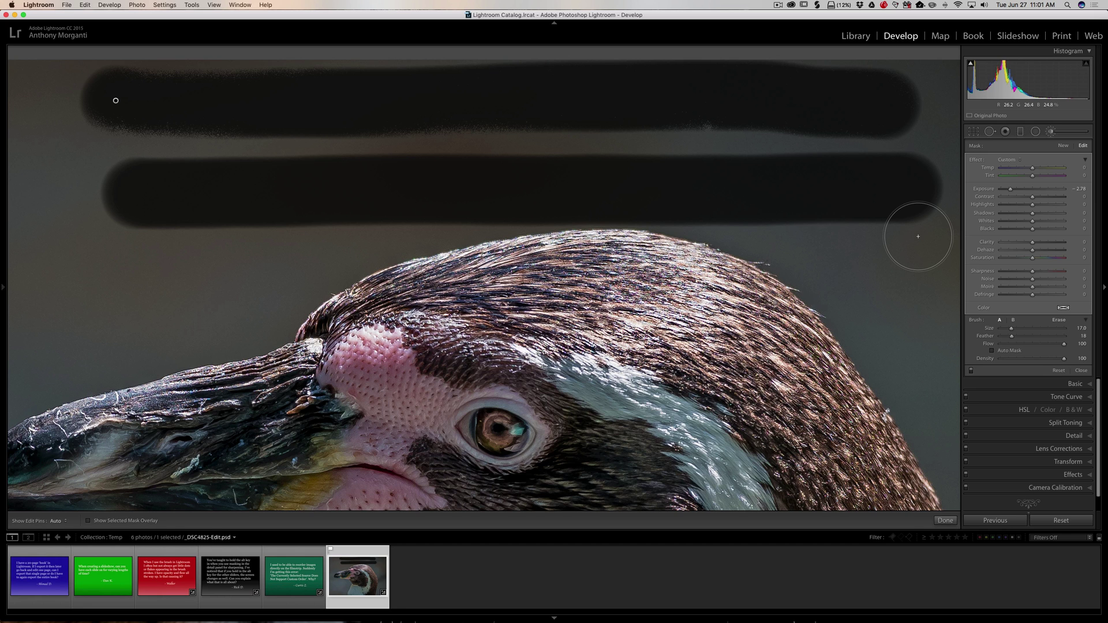
scroll(463, 118, down, 2)
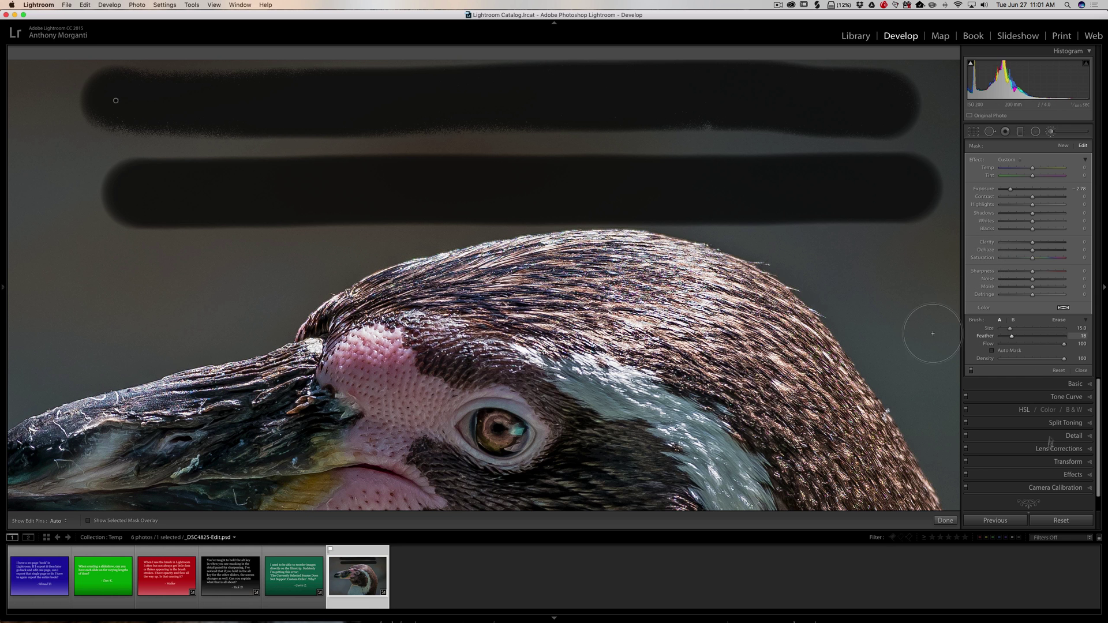
click(1052, 520)
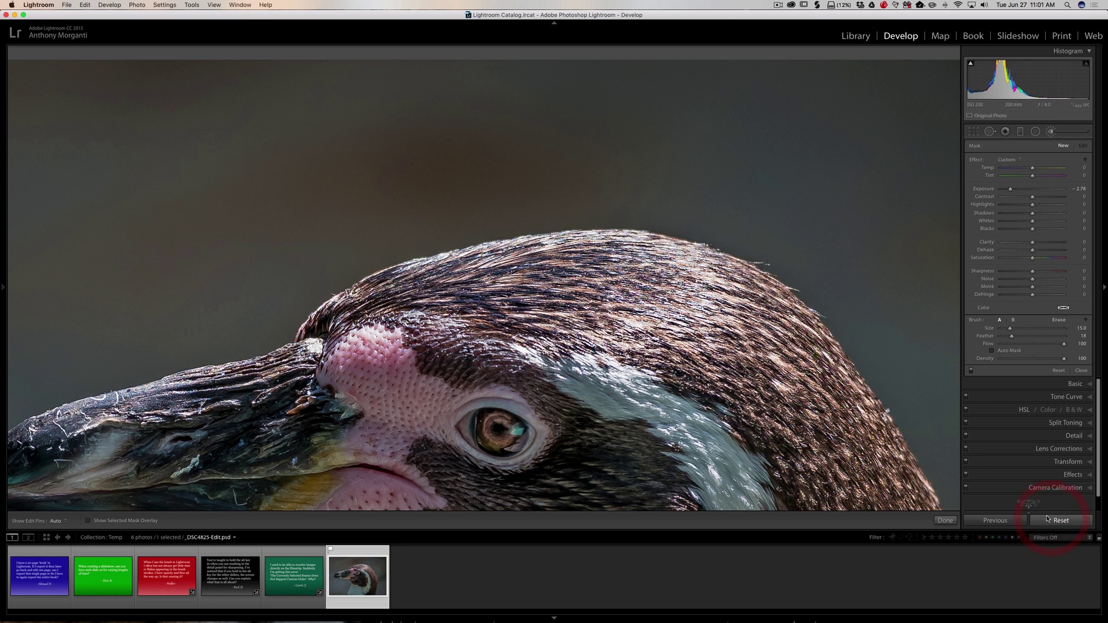
- Exit the brush, fit the photo, step to the black alt-key slide, then reopen the penguin
key(k)
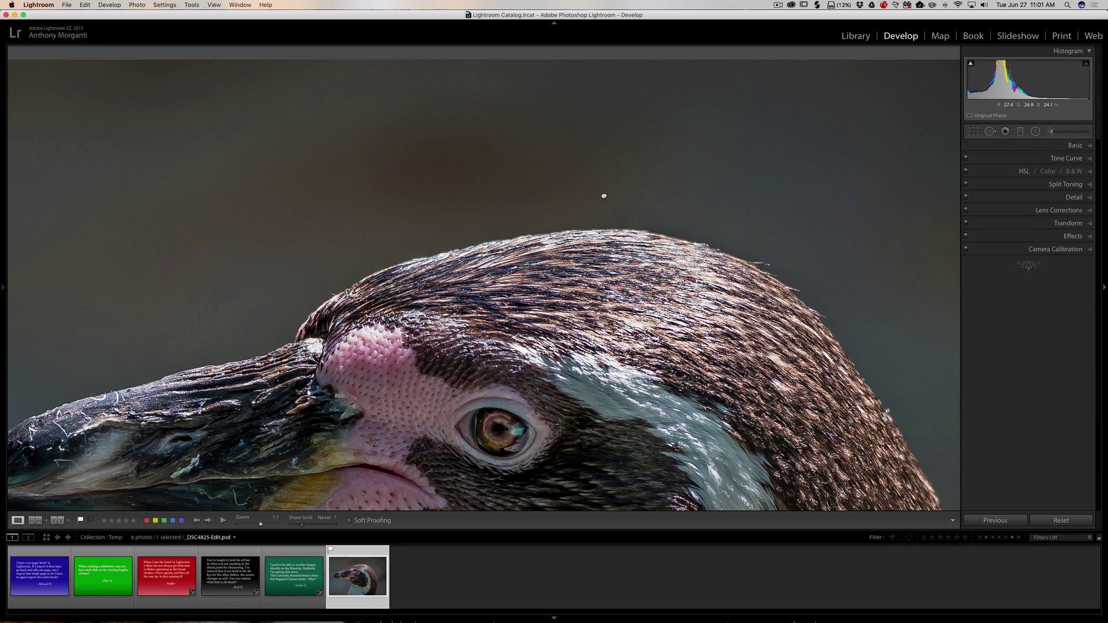
click(600, 192)
click(167, 577)
key(Right)
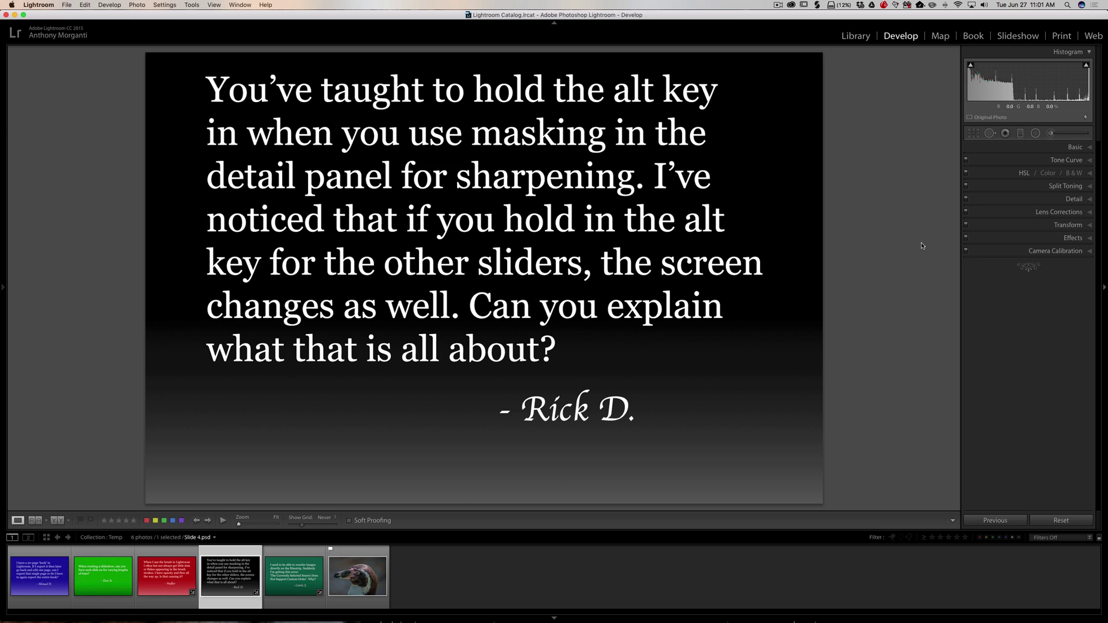
click(358, 580)
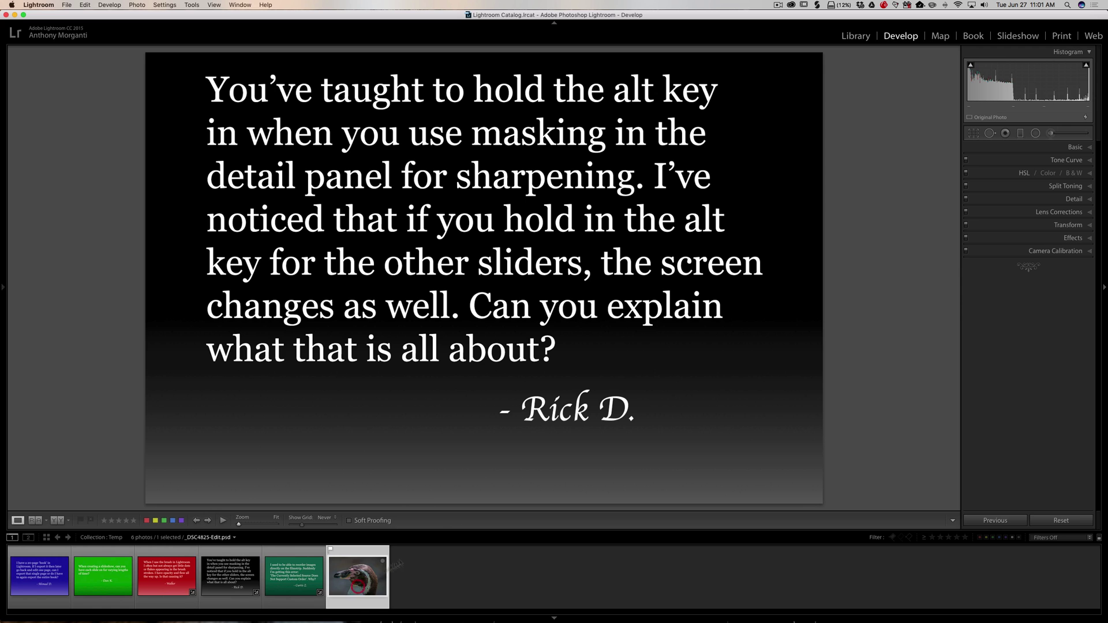
- Add sharpening Amount 82 and Option-drag Masking to preview the black-and-white edge mask
click(1071, 198)
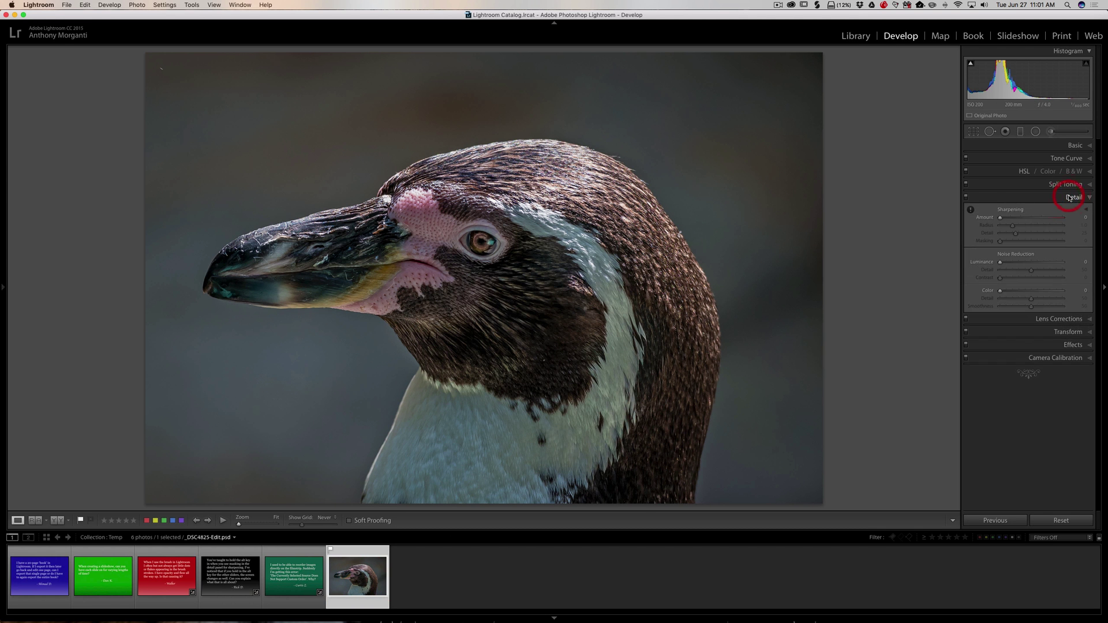
drag(1001, 218, 1034, 220)
mouse_move(1000, 242)
mouse_down()
mouse_move(1041, 242)
mouse_move(990, 243)
mouse_up()
key(alt)
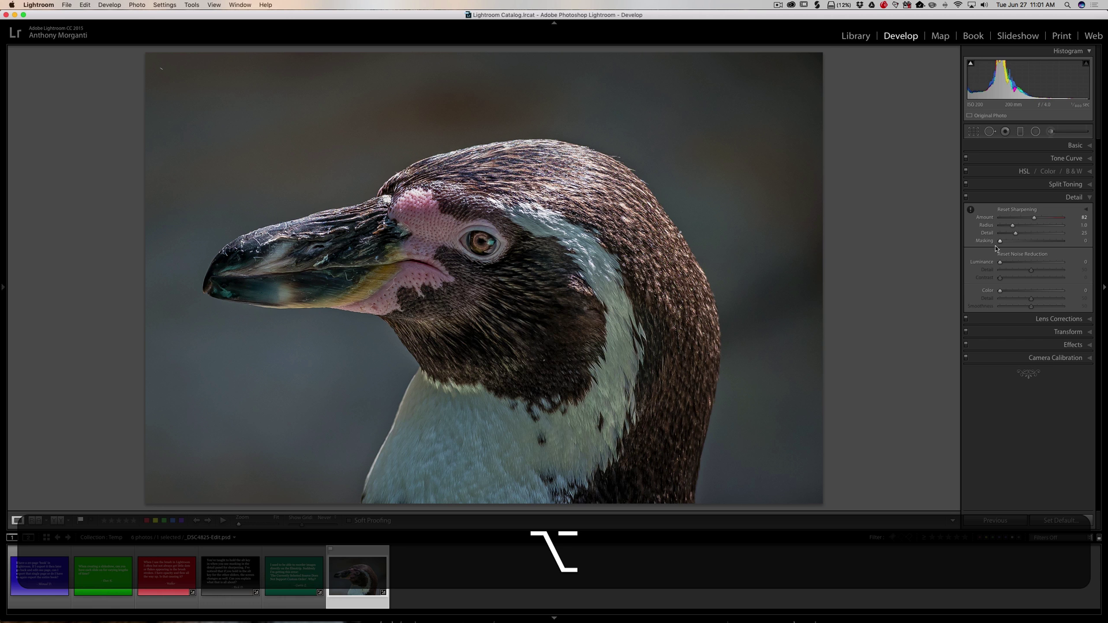
drag(1000, 242, 1010, 243)
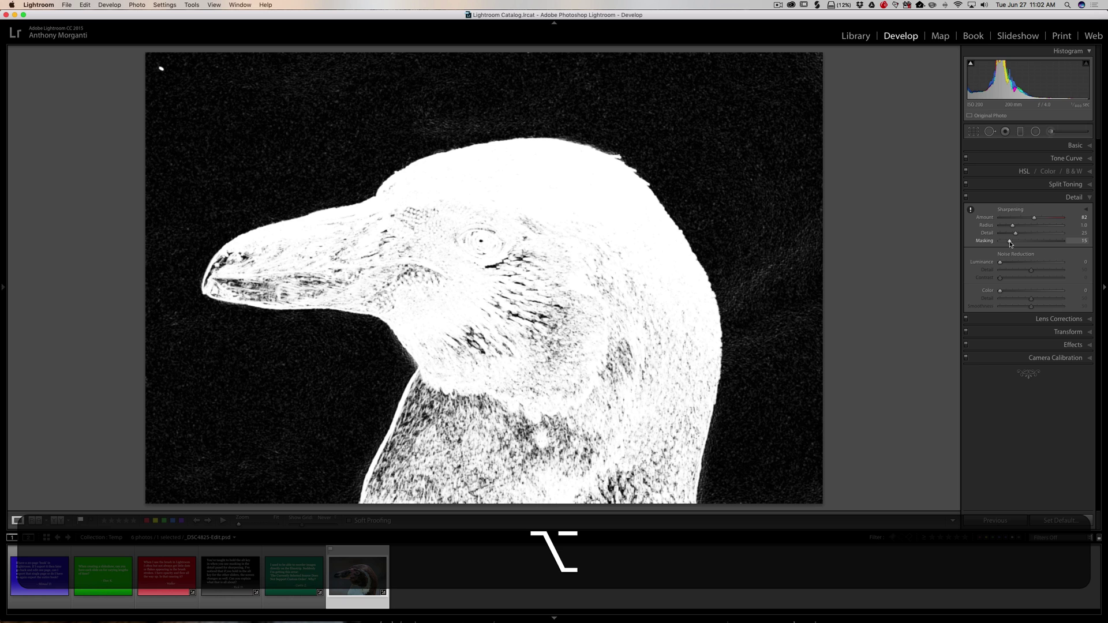
- Release the Masking slider at 15 to restore the normal colour penguin photo
drag(1010, 243, 1010, 243)
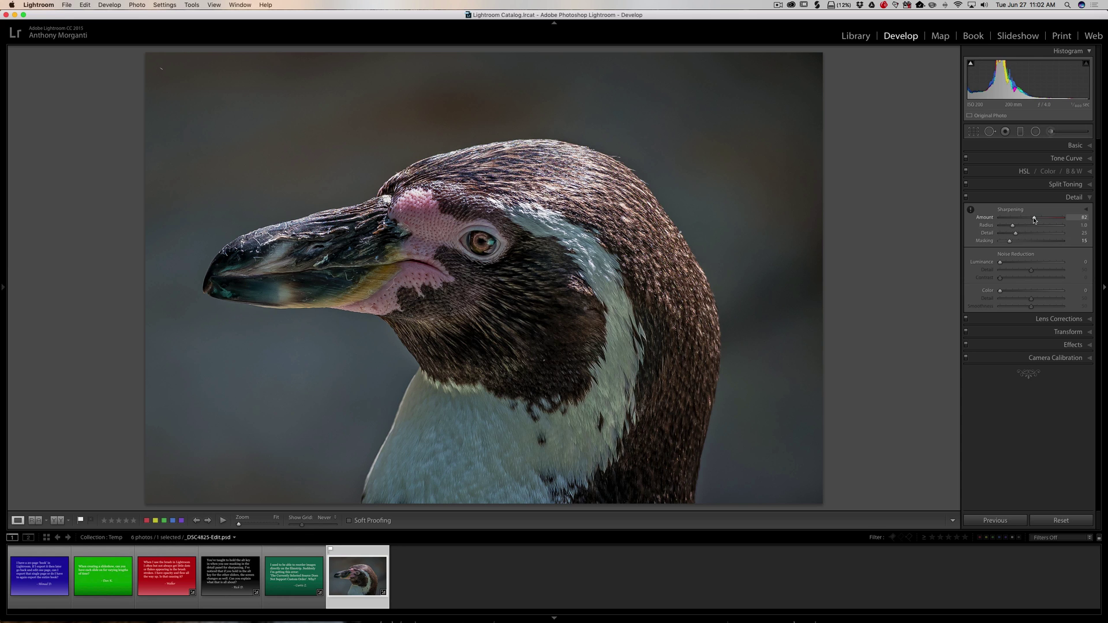
- Option-drag the sharpening Amount to 86 while viewing the grayscale preview
key(alt)
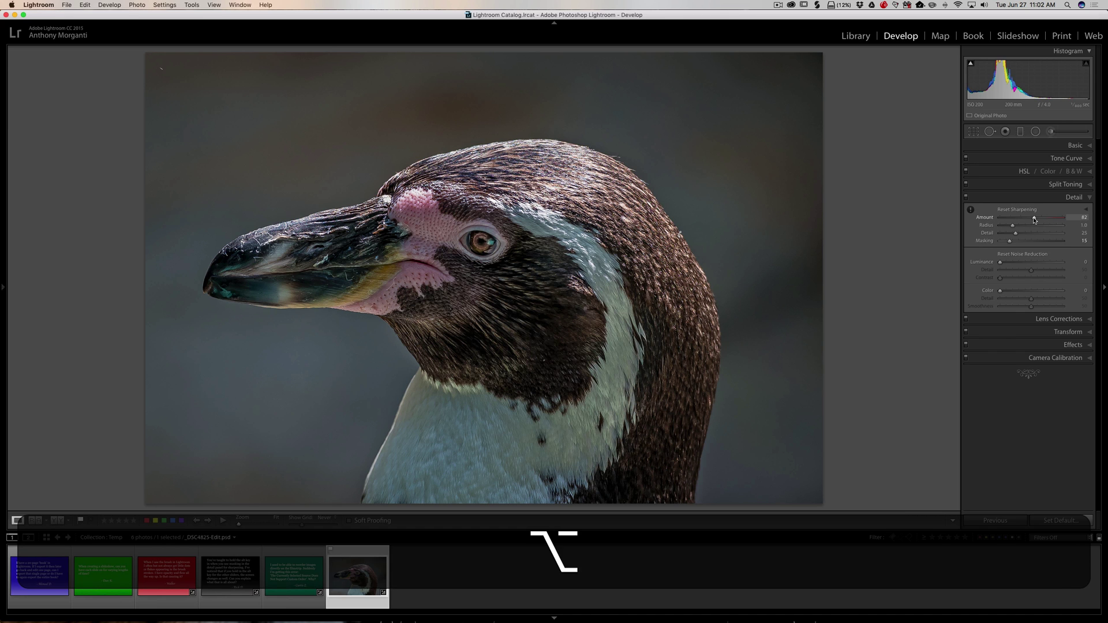
mouse_move(1034, 219)
mouse_down()
mouse_move(1046, 219)
mouse_move(1036, 219)
mouse_up()
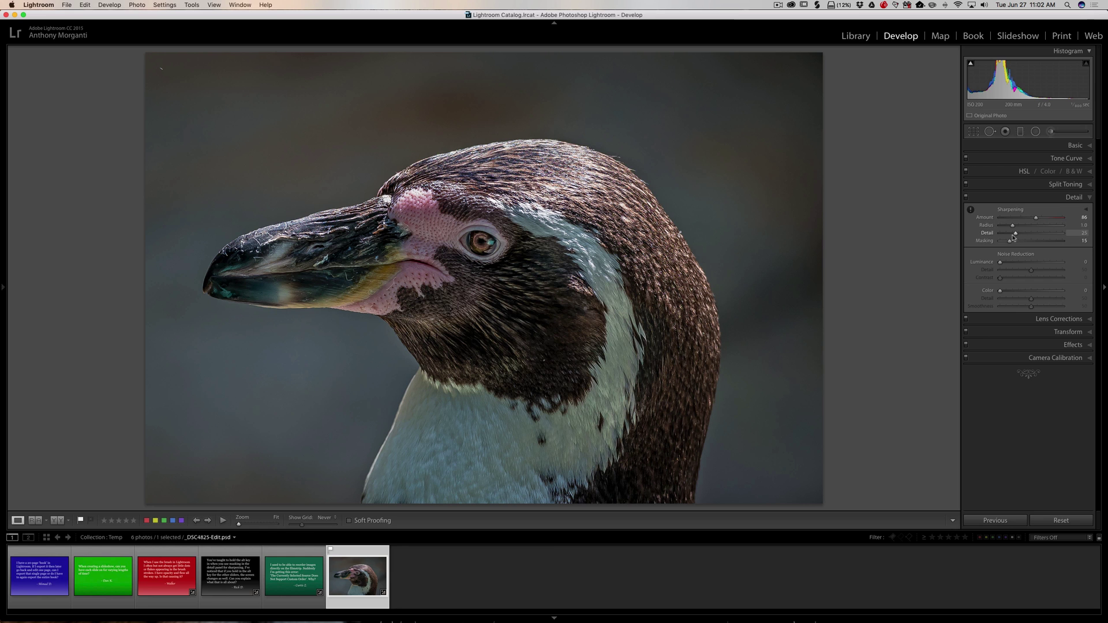
- Option-drag sharpening Radius to 1.9 and Detail to 54 with the grayscale preview
key(alt)
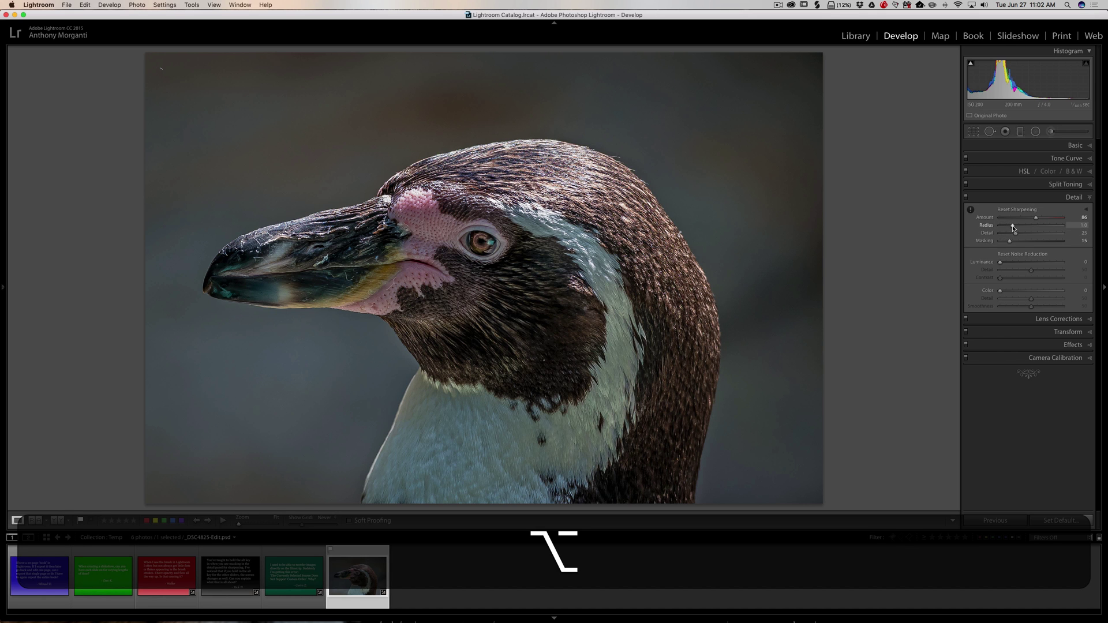
mouse_move(1014, 228)
mouse_down()
mouse_move(1047, 229)
mouse_move(1016, 235)
mouse_move(1034, 236)
mouse_up()
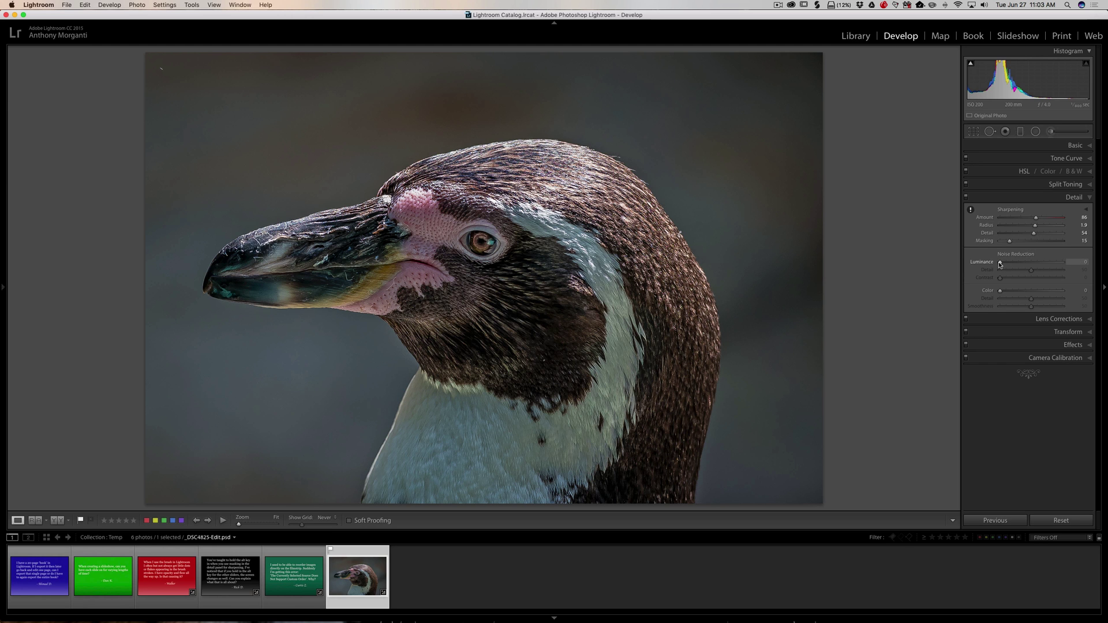
- Set noise reduction Luminance 60, Contrast 46, Color 45, colour Detail 62 and Smoothness 37
drag(1000, 263, 1037, 292)
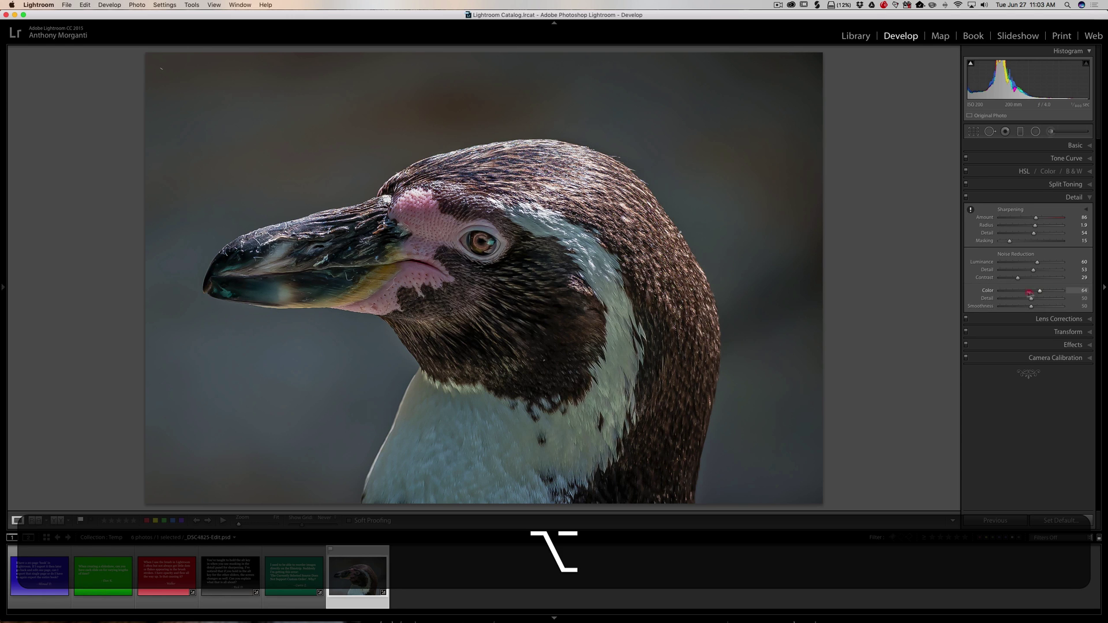
click(1000, 292)
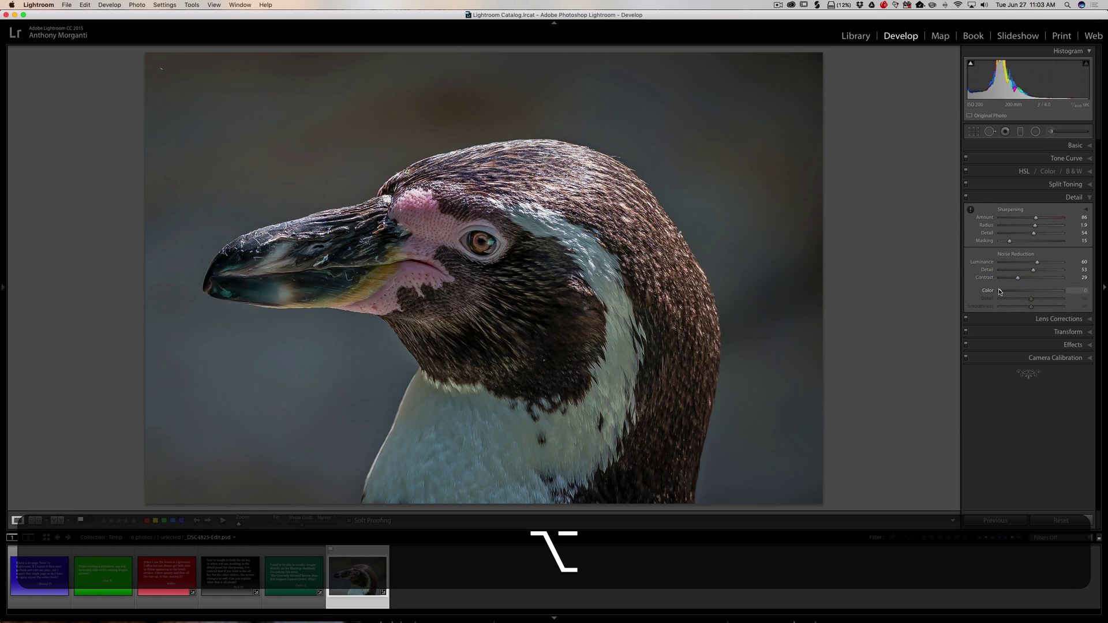
drag(997, 291, 1023, 307)
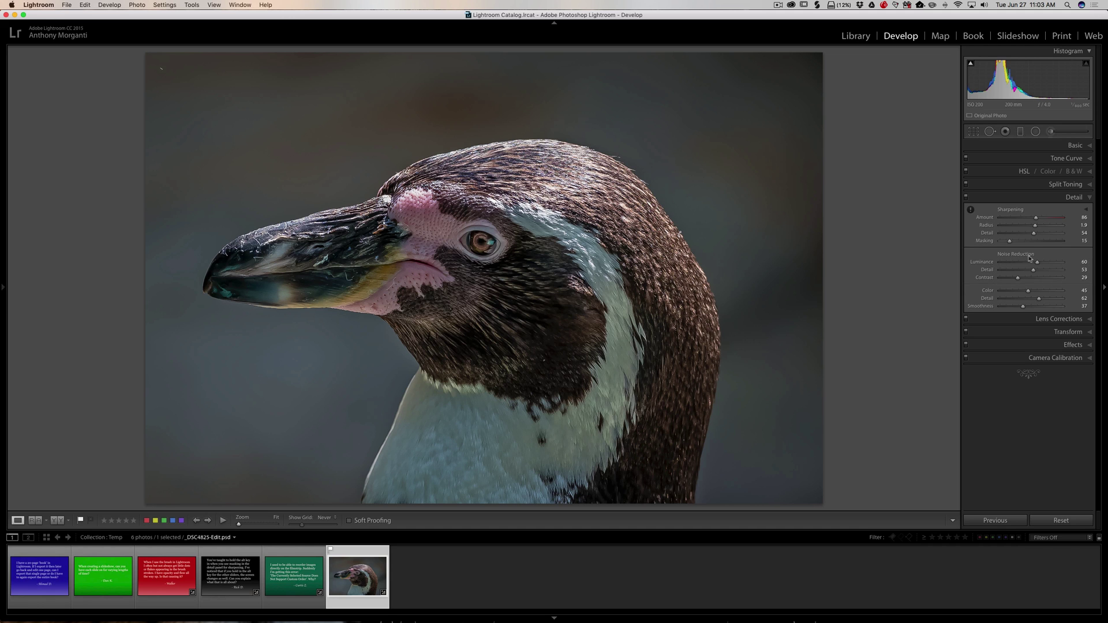
drag(1020, 281, 1028, 280)
- In the Basic panel, Option-drag Whites to +21 to preview highlight clipping
click(1074, 200)
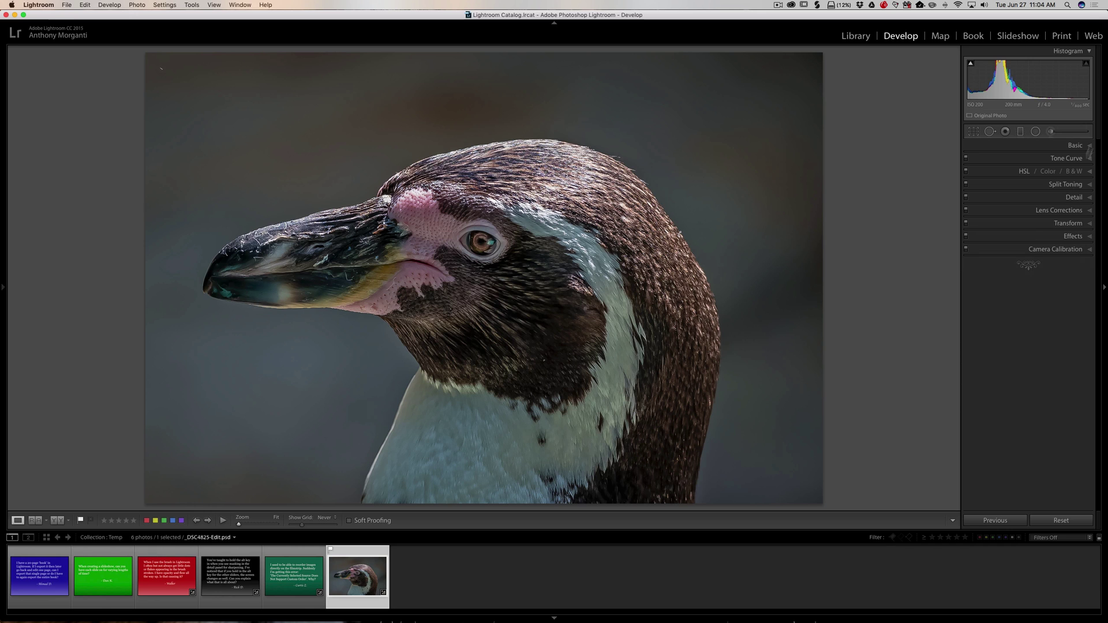
click(1080, 146)
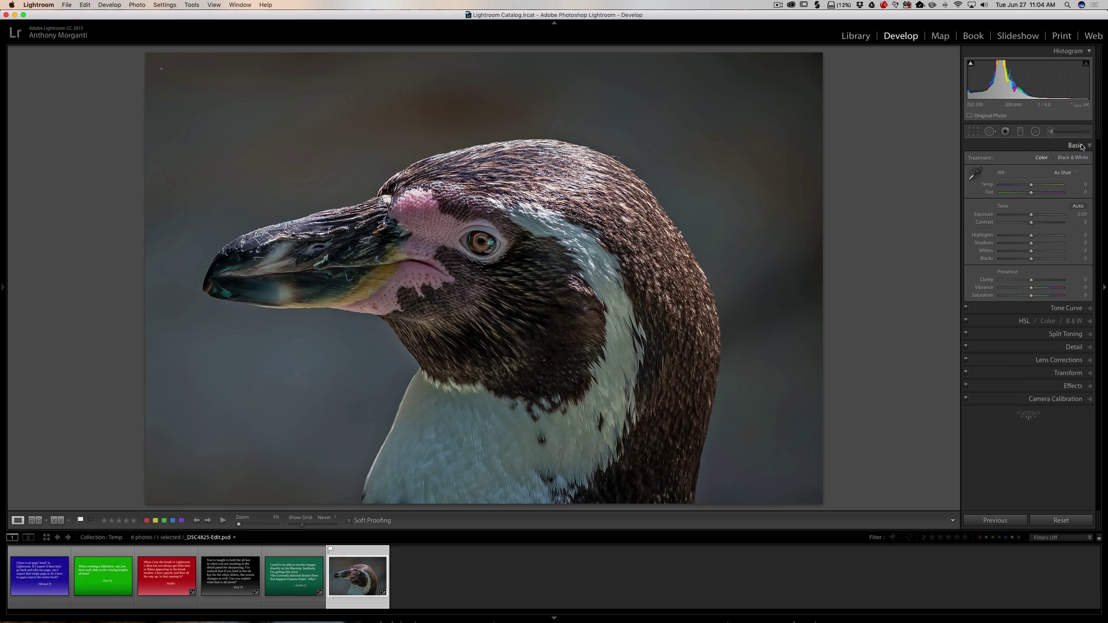
alt+click(1032, 252)
drag(1032, 252, 1032, 216)
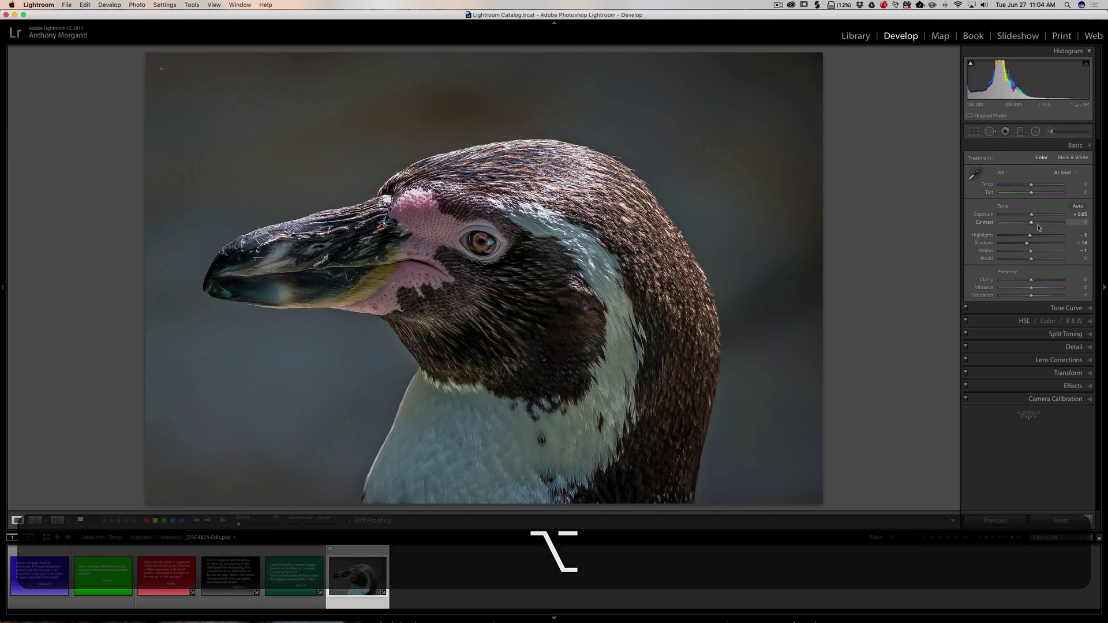
- Reset the penguin photo's adjustments, collapse the panels, and show the black alt-key question slide
click(1058, 520)
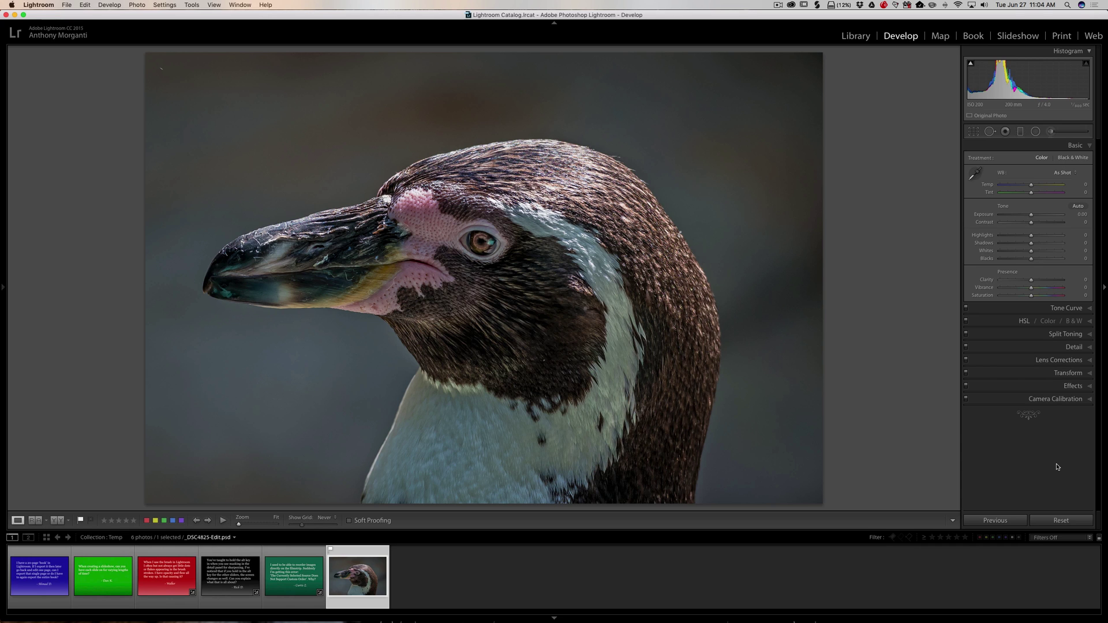
click(1070, 347)
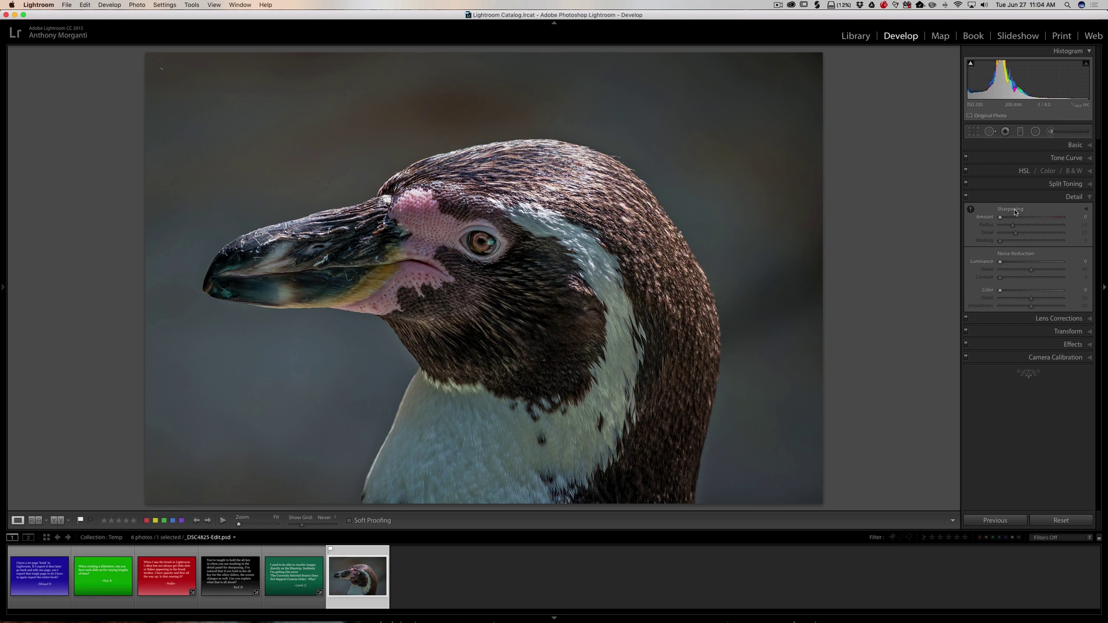
click(1074, 197)
click(1076, 146)
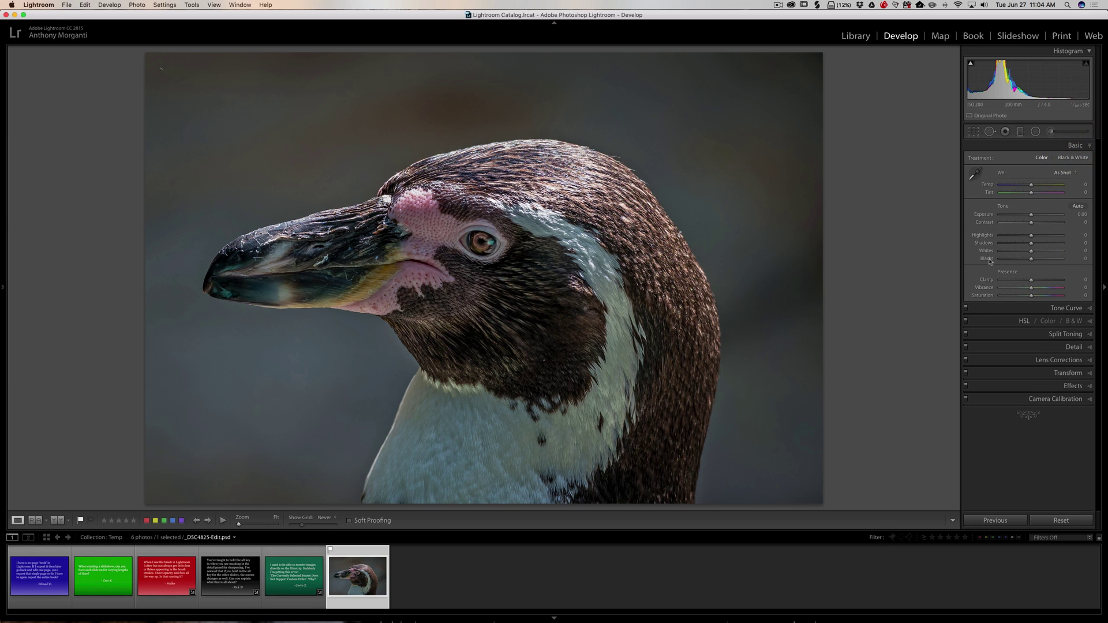
click(1082, 146)
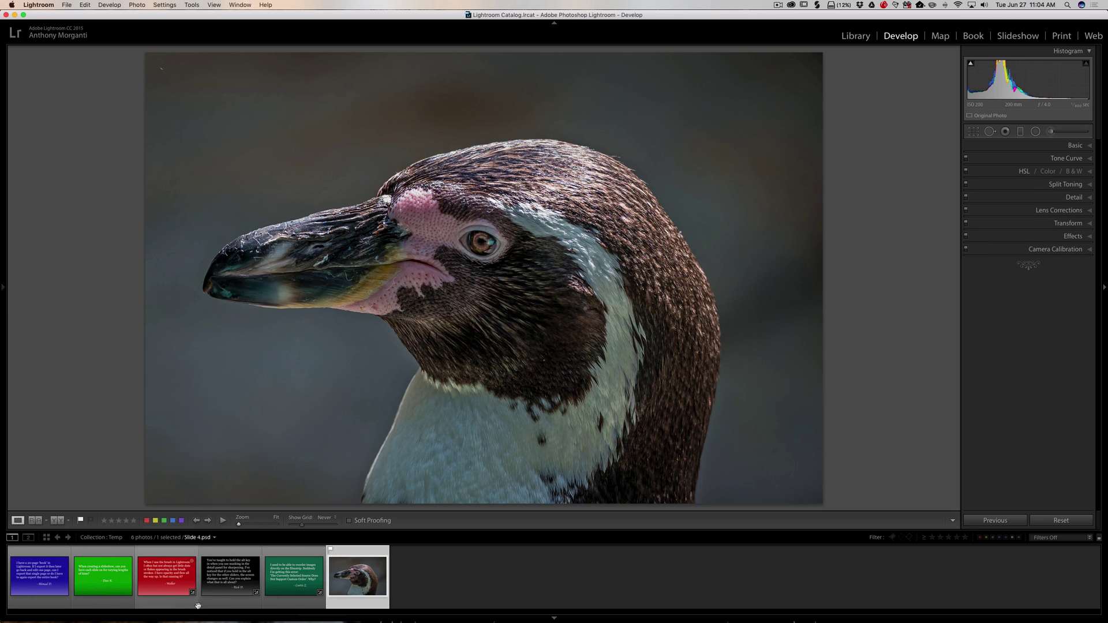
click(243, 584)
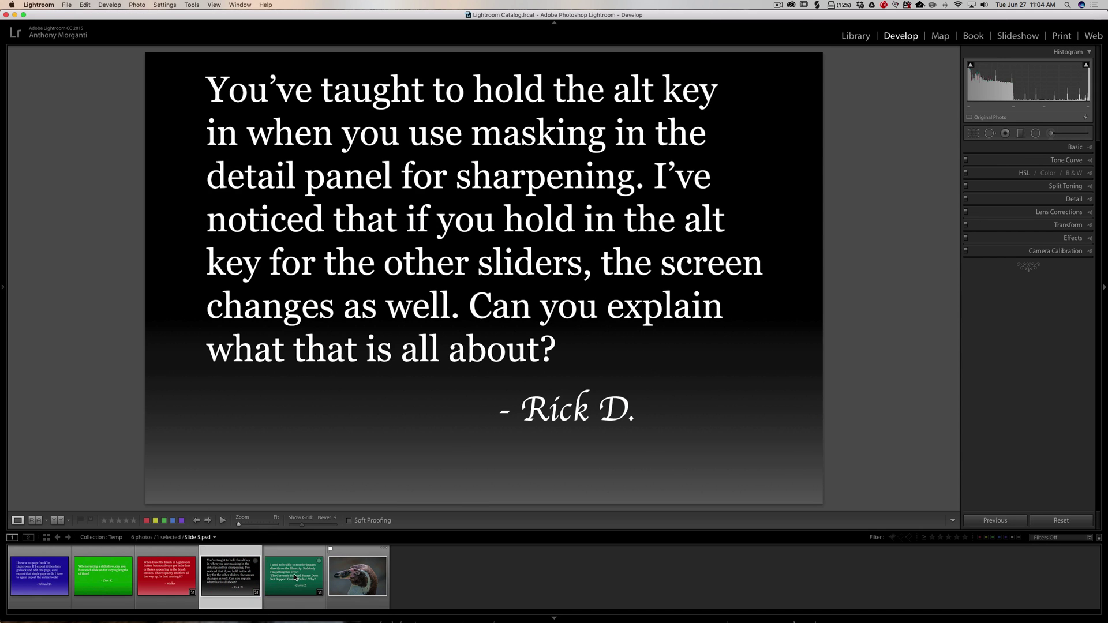